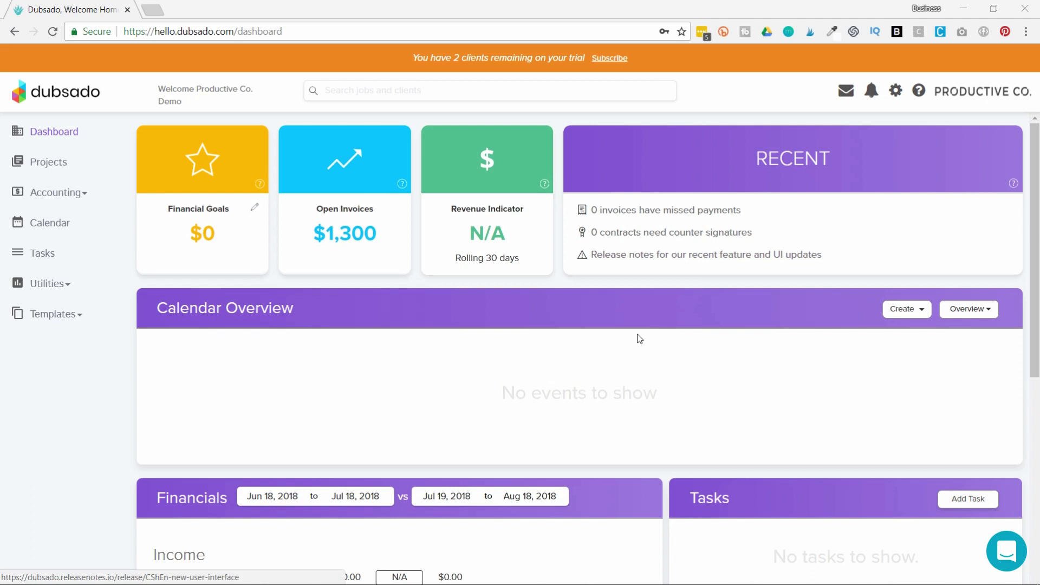
Step: Scroll the dashboard and look at the calendar view options without changing them
{"action": "scroll", "coordinate": [640, 338], "scroll_direction": "down", "scroll_amount": 1}
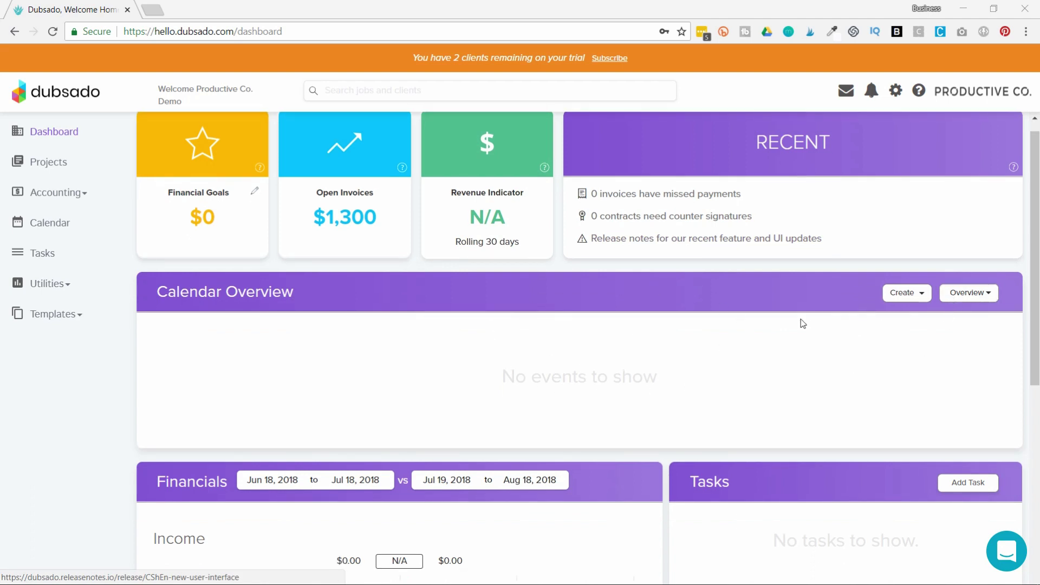
{"action": "left_click", "coordinate": [978, 296]}
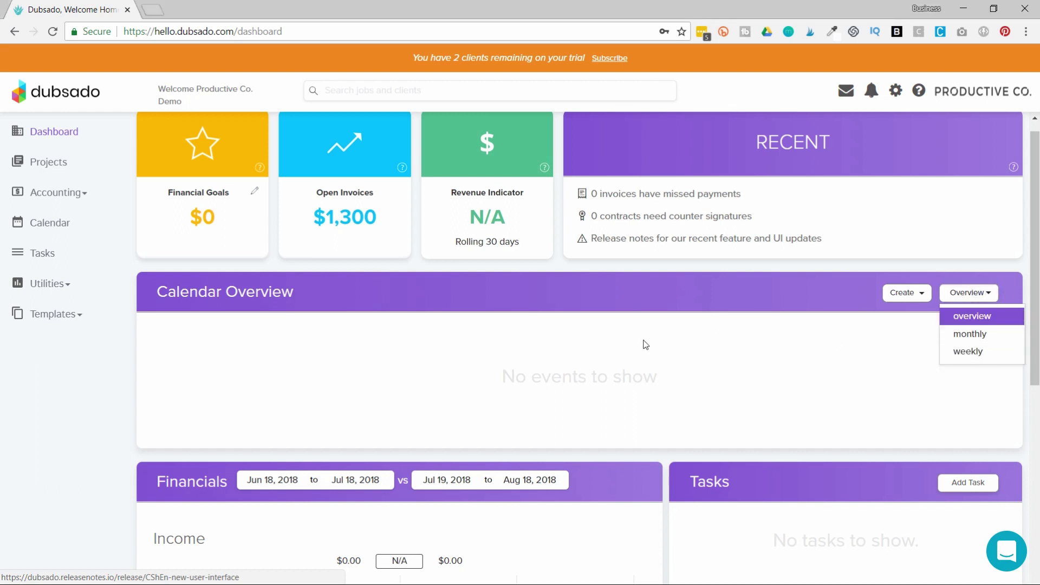
{"action": "left_click", "coordinate": [636, 368]}
{"action": "scroll", "coordinate": [637, 368], "scroll_direction": "down", "scroll_amount": 4}
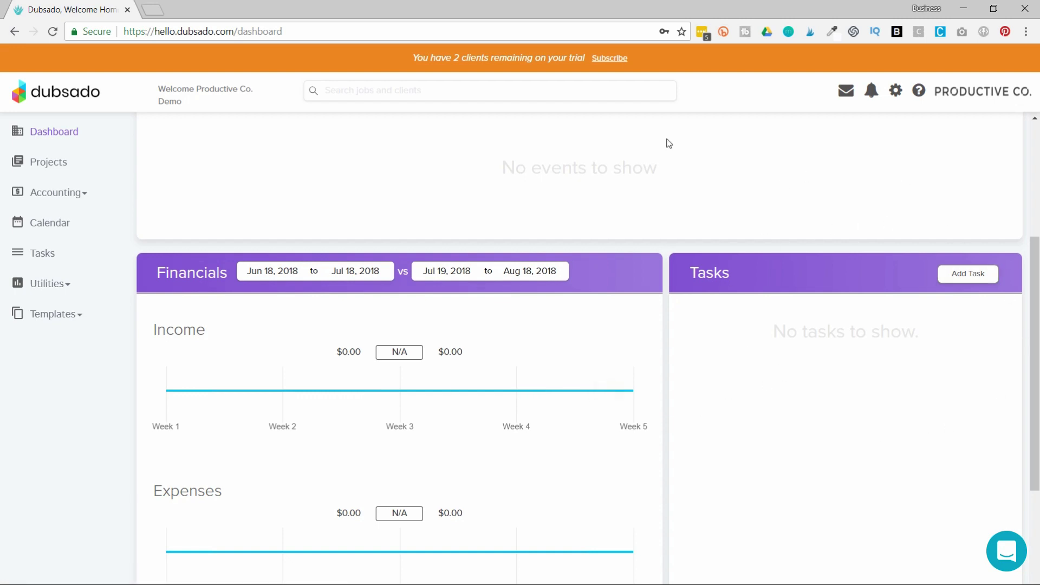
{"action": "scroll", "coordinate": [666, 142], "scroll_direction": "up", "scroll_amount": 4}
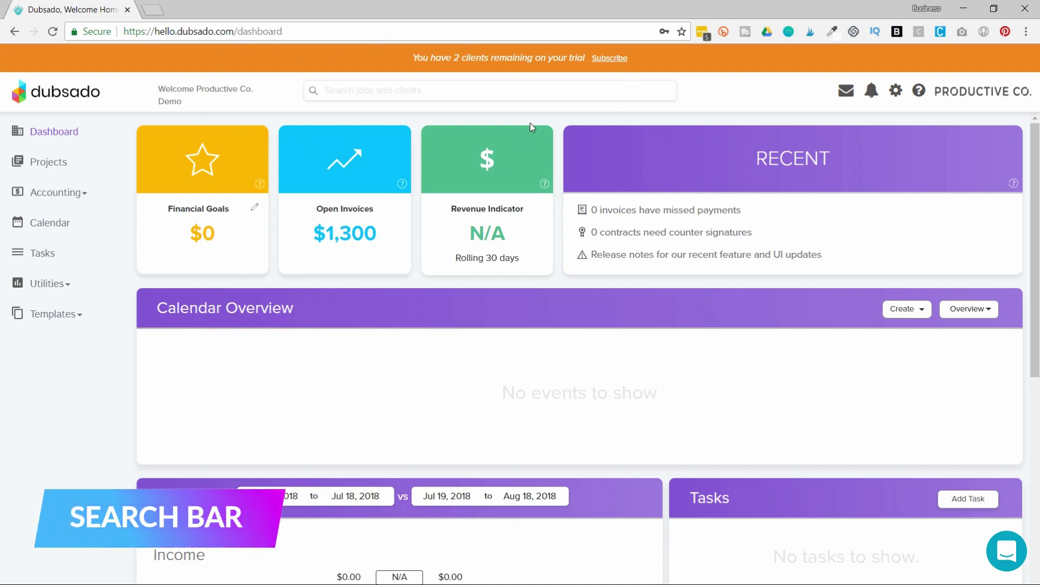
Step: Look through search, the Inbox, notifications and General Settings, ending on the Projects list
{"action": "left_click", "coordinate": [382, 89]}
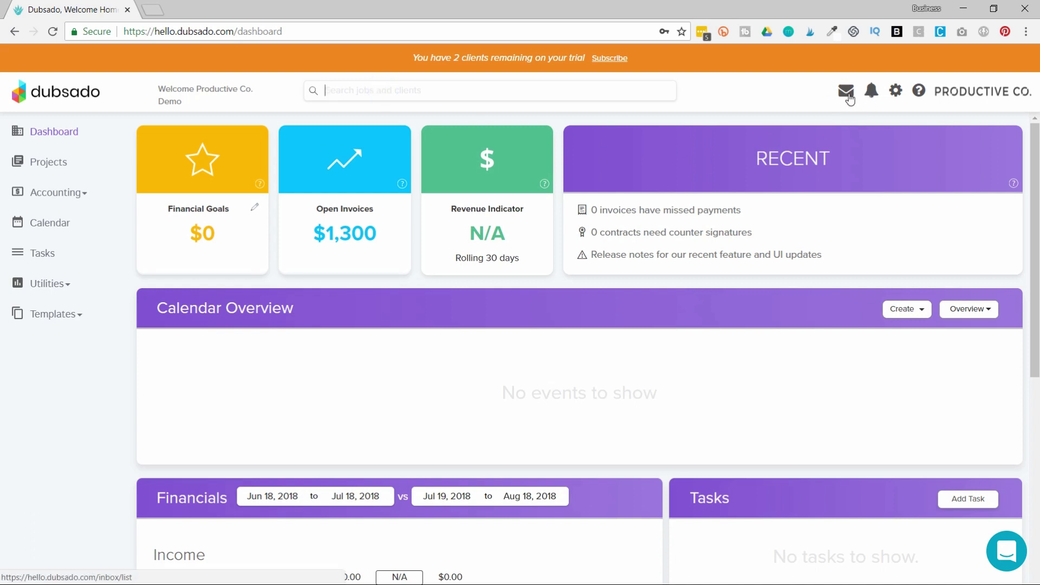
{"action": "left_click", "coordinate": [845, 92]}
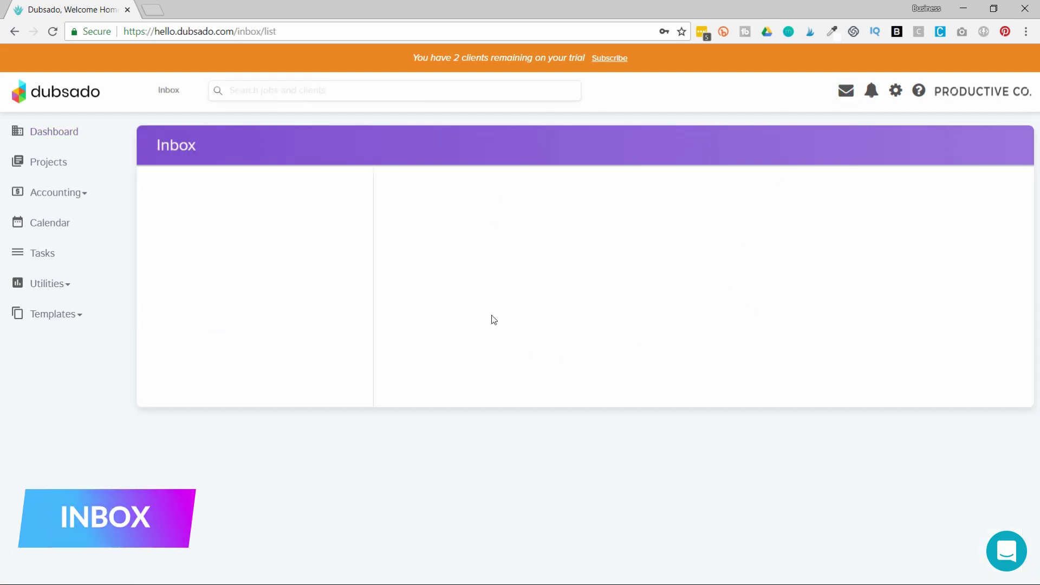
{"action": "left_click", "coordinate": [871, 96]}
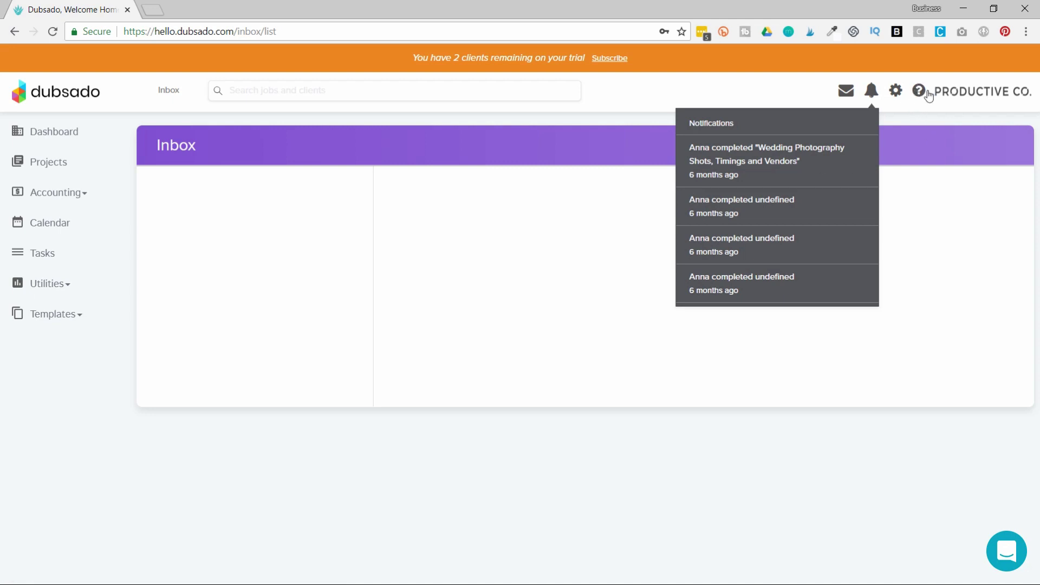
{"action": "left_click", "coordinate": [896, 95]}
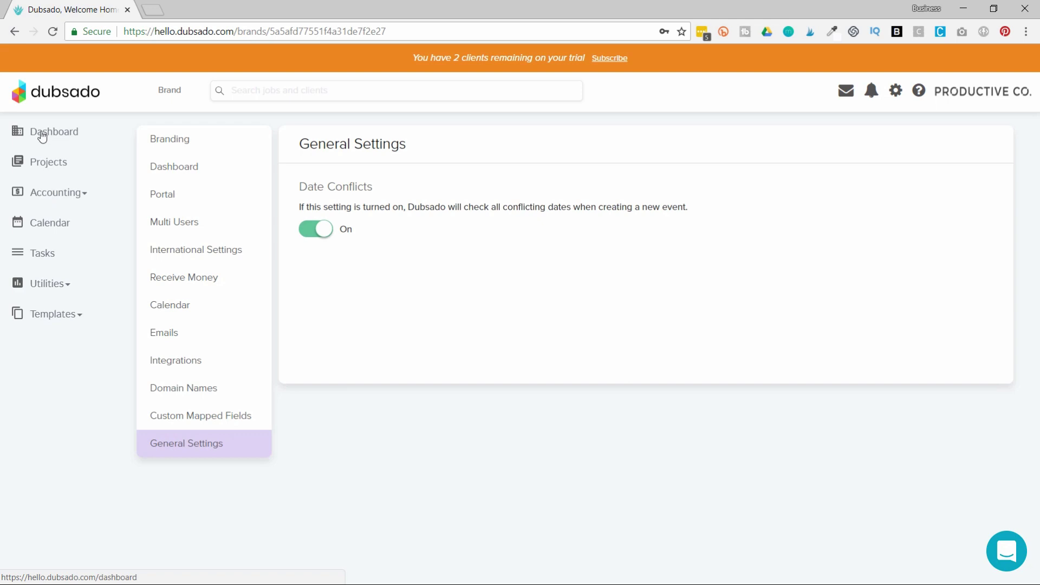
{"action": "left_click", "coordinate": [43, 165]}
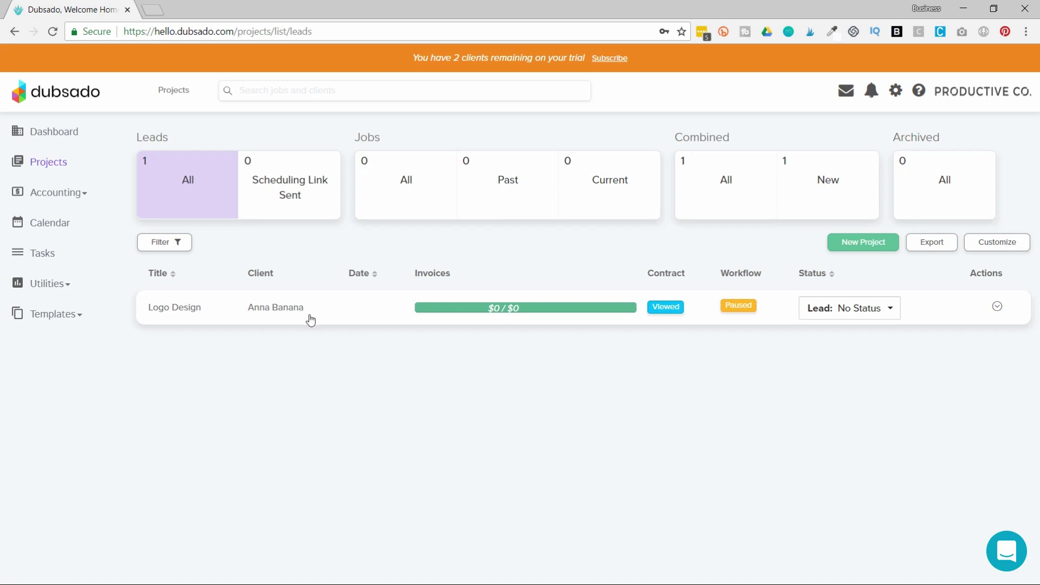
Step: Open the Logo Design project folder to its Emails inbox with two 6/12/18 messages
{"action": "left_click", "coordinate": [346, 309]}
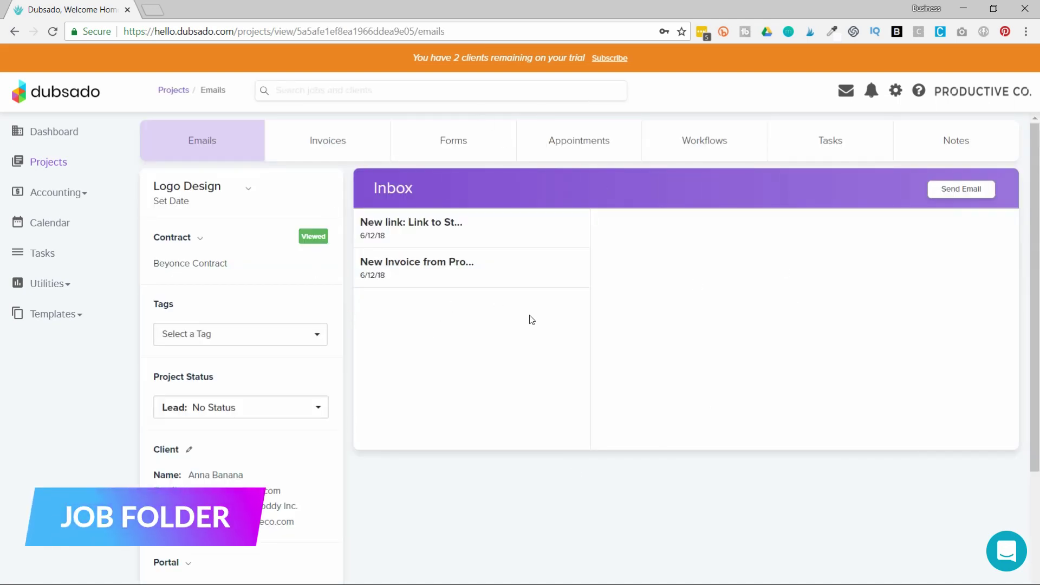
Step: Create and save a light purple project tag typed as 'Loogo Design'
{"action": "left_click", "coordinate": [51, 163]}
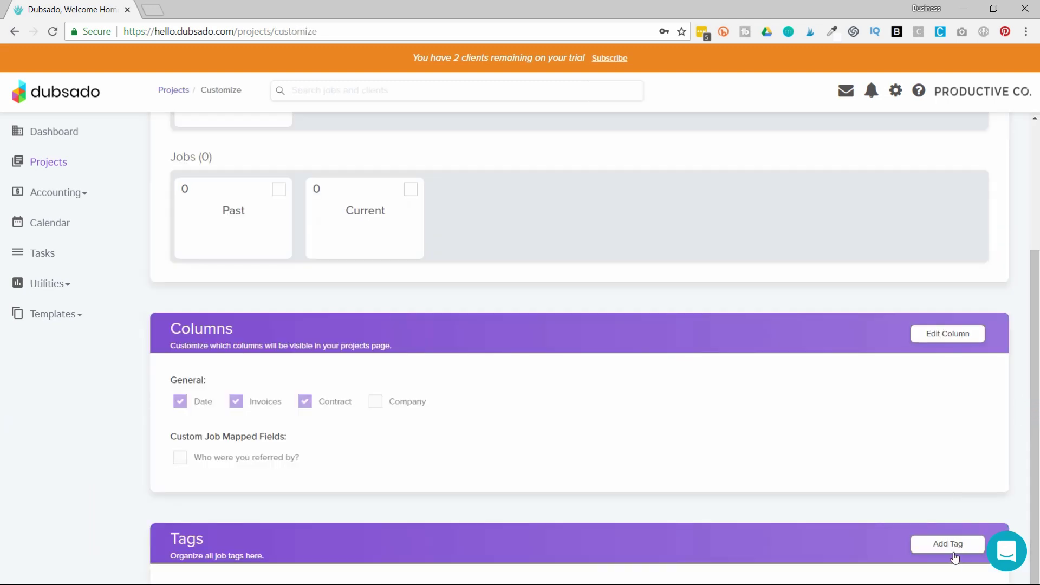
{"action": "left_click", "coordinate": [954, 553]}
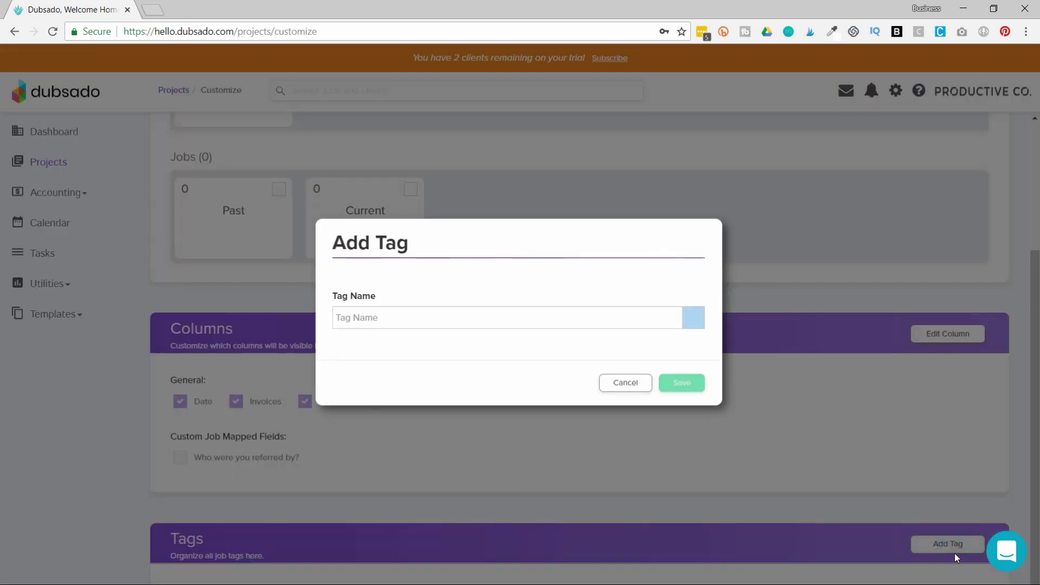
{"action": "left_click", "coordinate": [407, 325]}
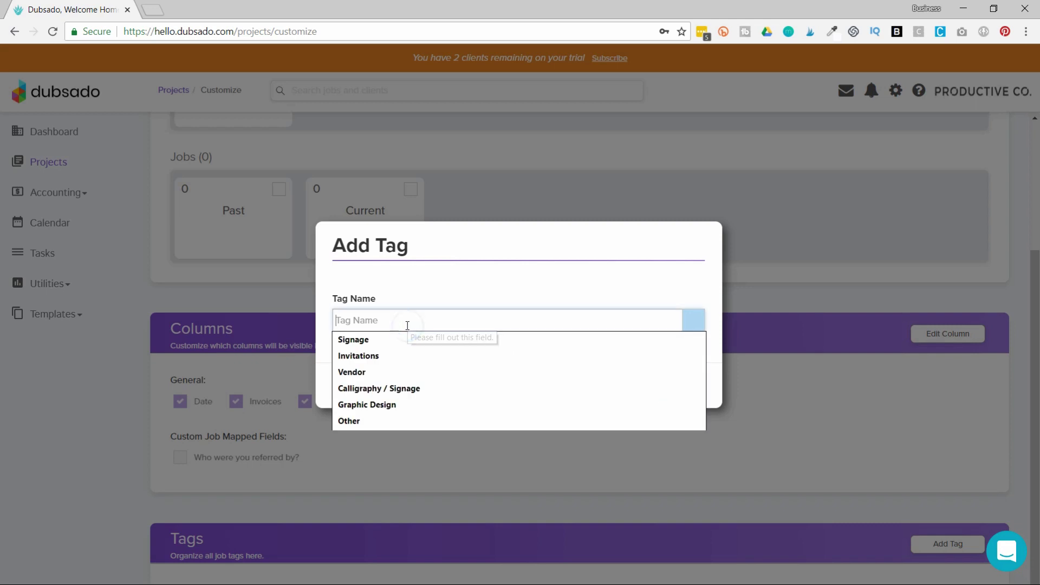
{"action": "type", "text": "Loo"}
{"action": "type", "text": "go Design"}
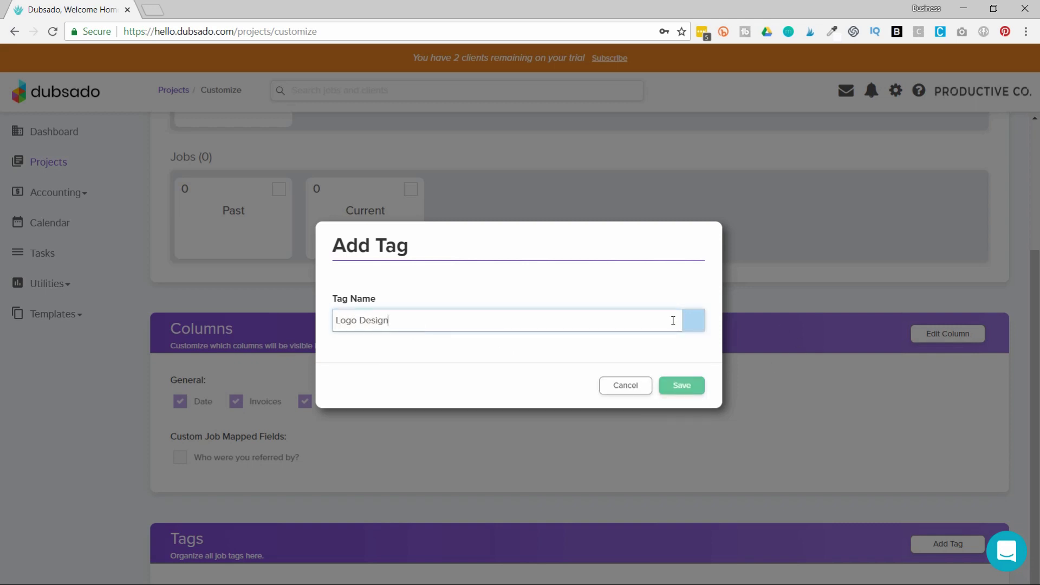
{"action": "left_click", "coordinate": [697, 321]}
{"action": "left_click", "coordinate": [709, 264]}
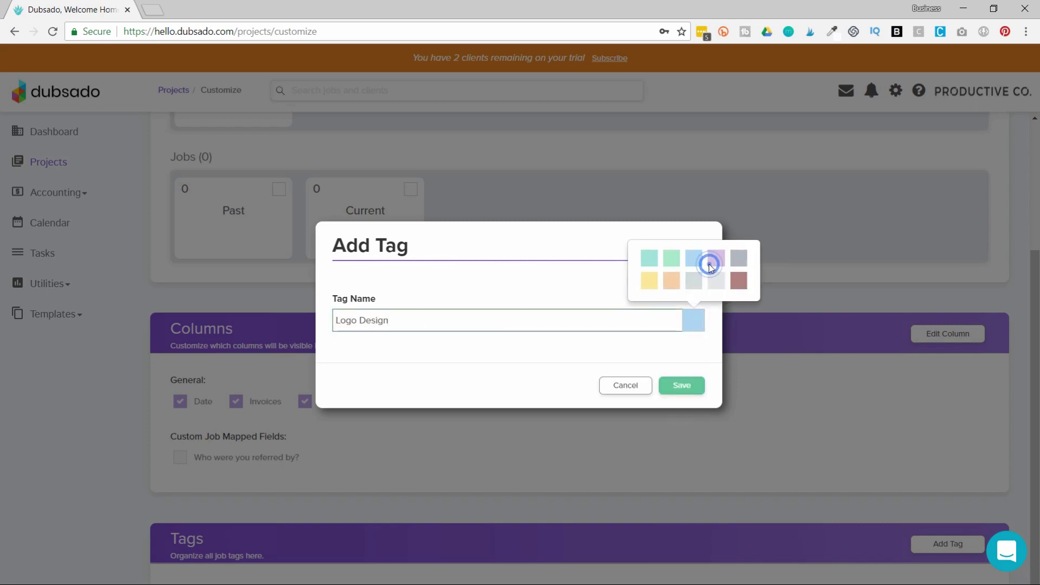
{"action": "left_click", "coordinate": [688, 386]}
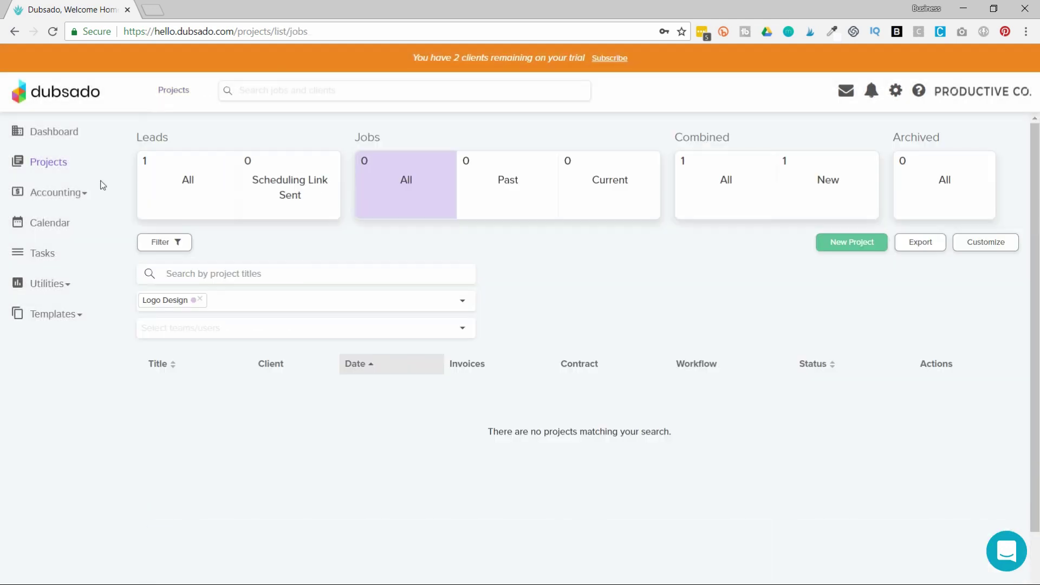
{"action": "left_click", "coordinate": [73, 198]}
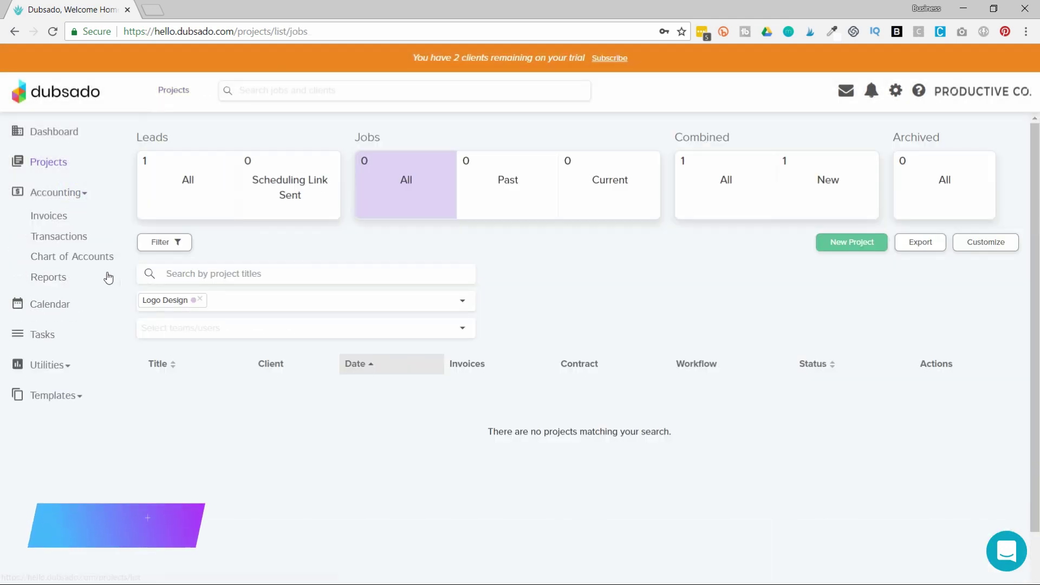
Step: Go from Calendar to Tasks, view My Tasks, then return to All Tasks
{"action": "left_click", "coordinate": [59, 305]}
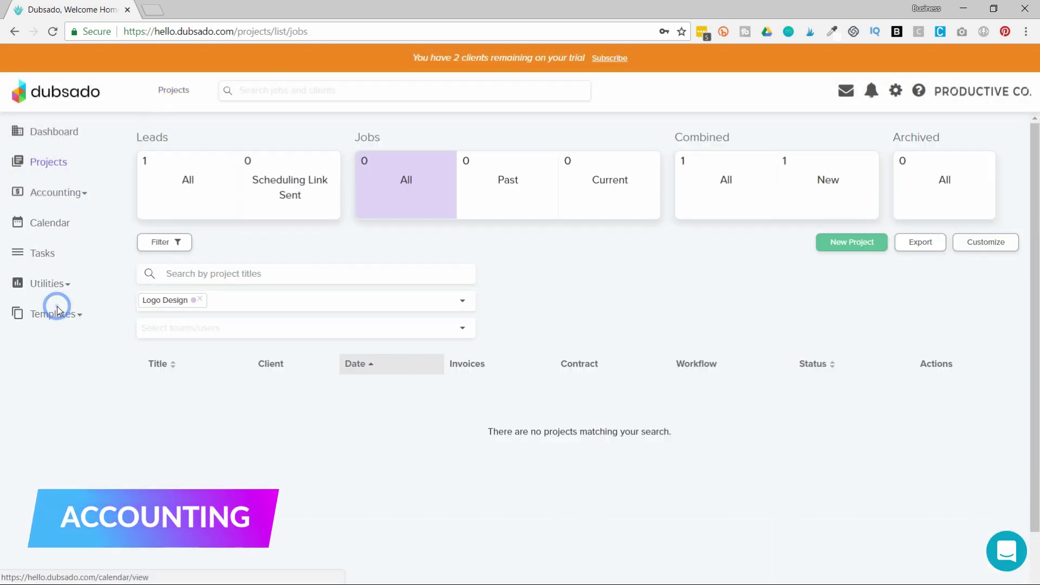
{"action": "left_click", "coordinate": [50, 217]}
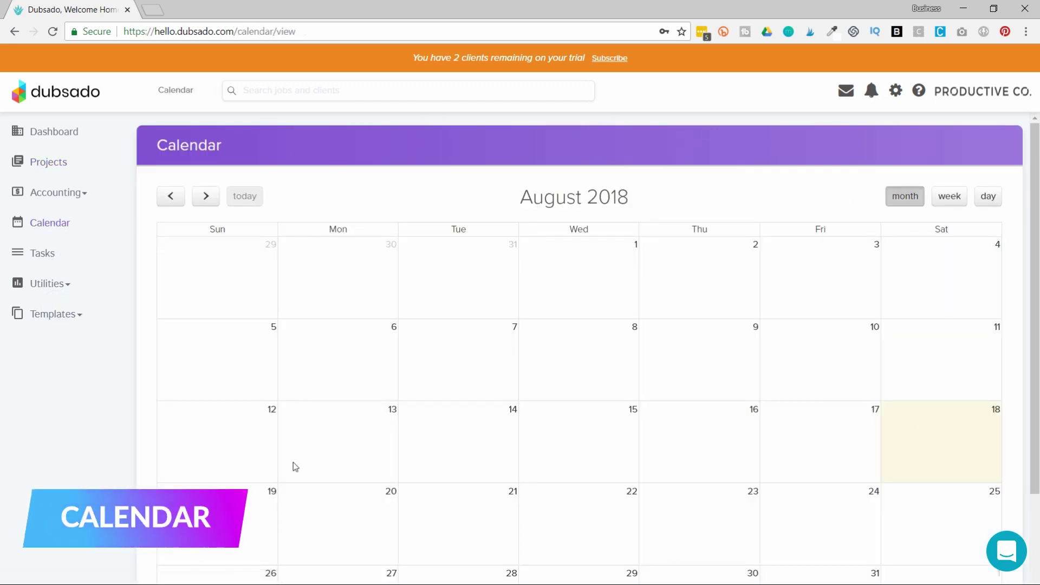
{"action": "left_click", "coordinate": [46, 258]}
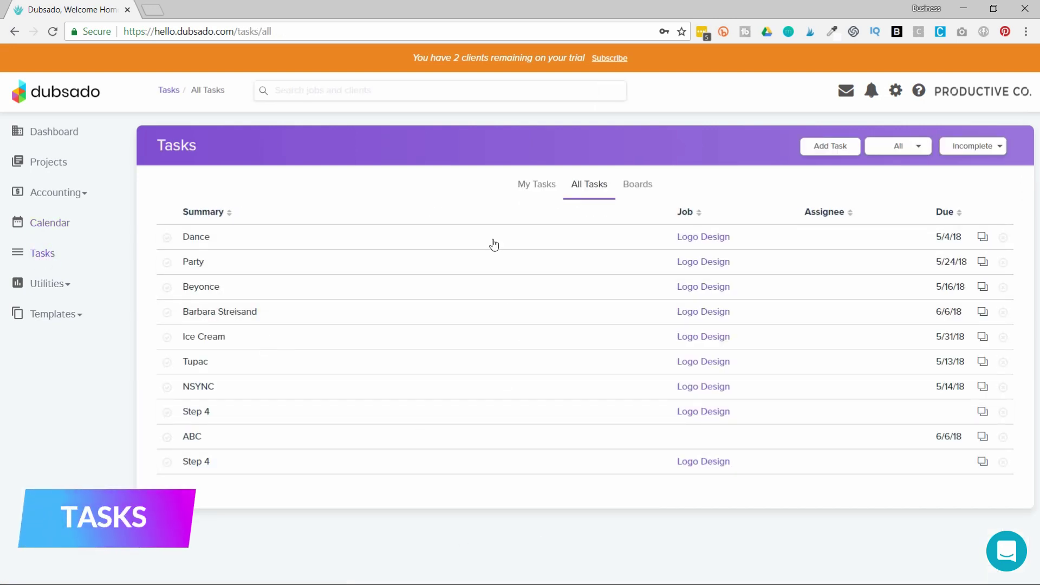
{"action": "left_click", "coordinate": [542, 190]}
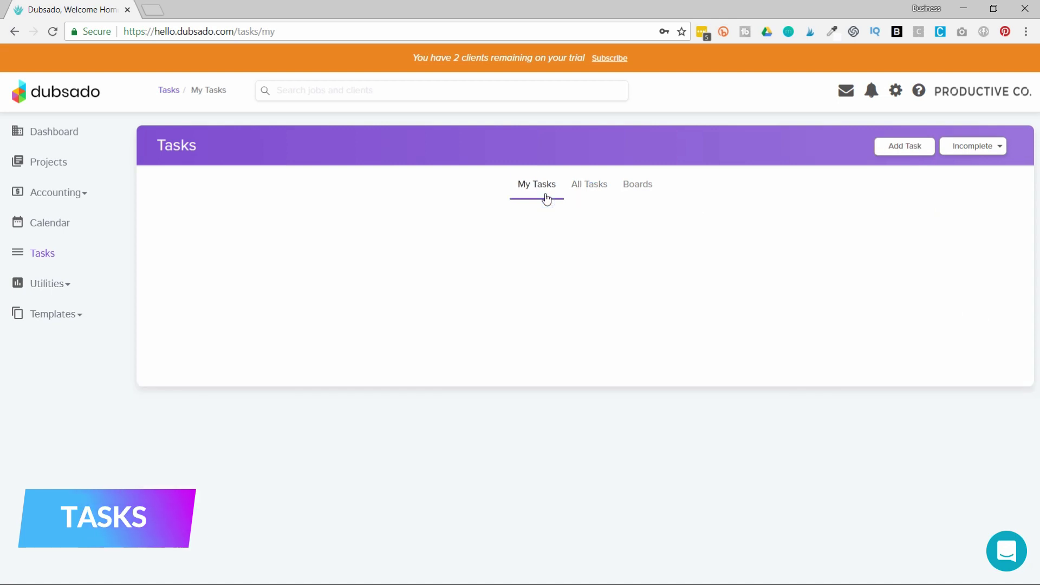
{"action": "left_click", "coordinate": [585, 196]}
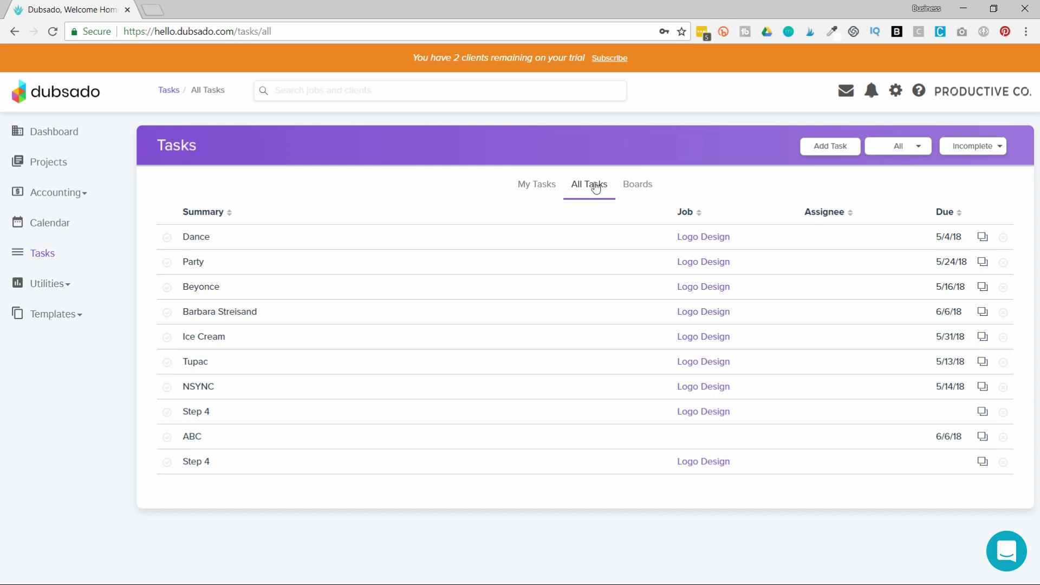
Step: On the TEMPLATE board, drag task ABC from Pre-Order to Backlog and mark it complete
{"action": "left_click", "coordinate": [635, 189]}
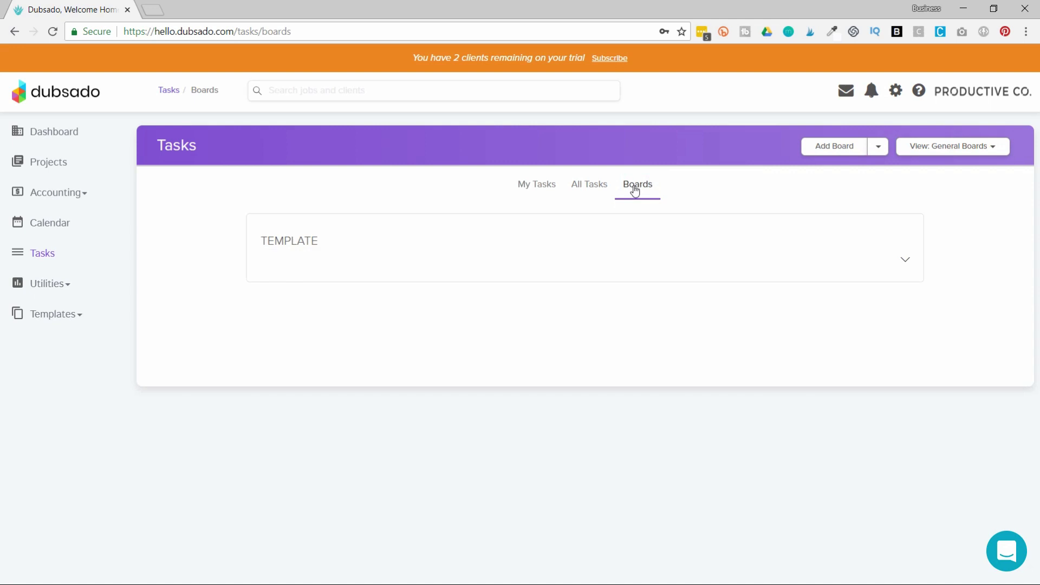
{"action": "left_click", "coordinate": [310, 250]}
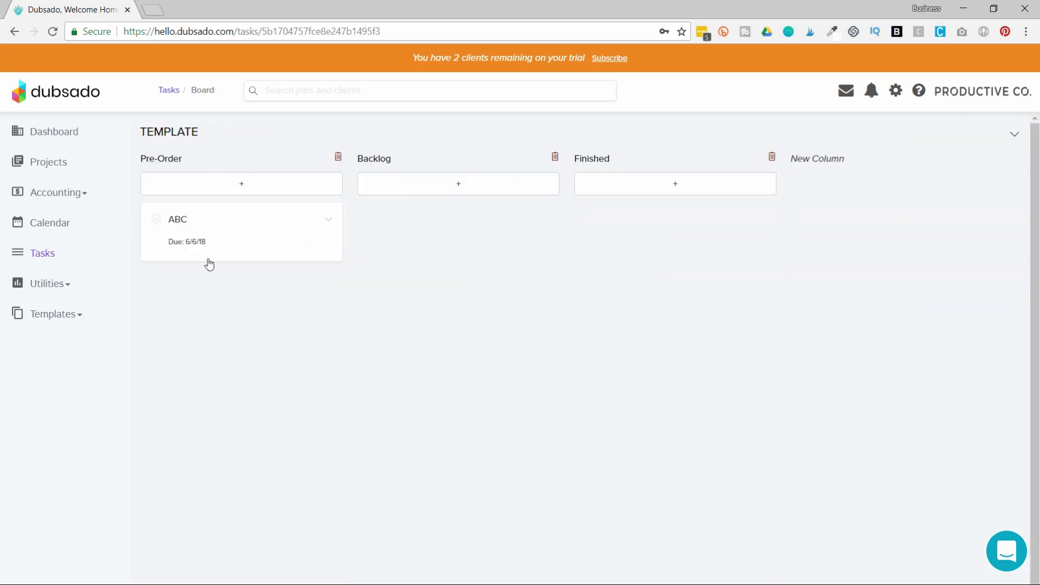
{"action": "left_click_drag", "start_coordinate": [241, 228], "coordinate": [474, 225]}
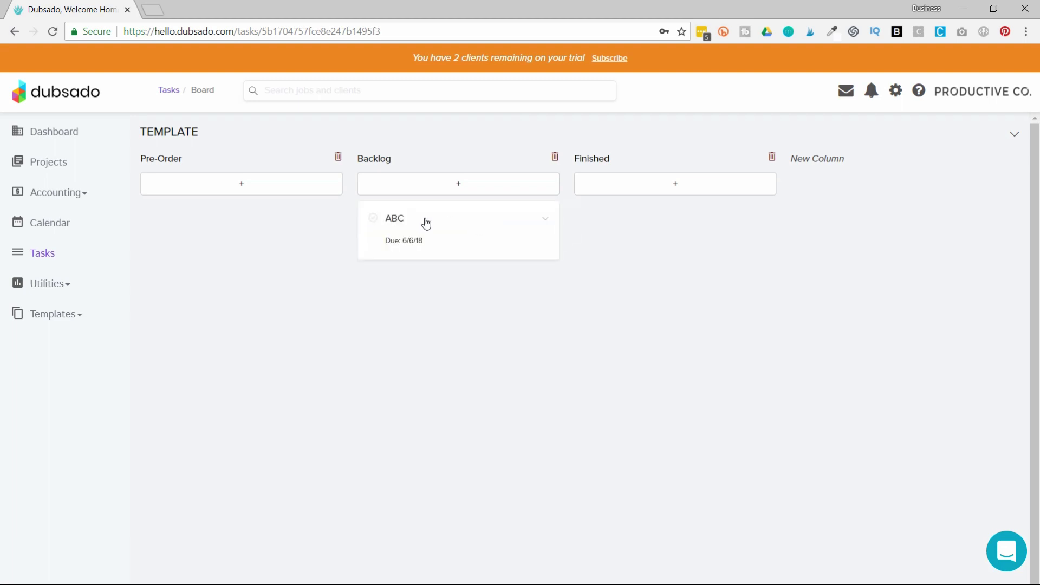
{"action": "left_click", "coordinate": [372, 218]}
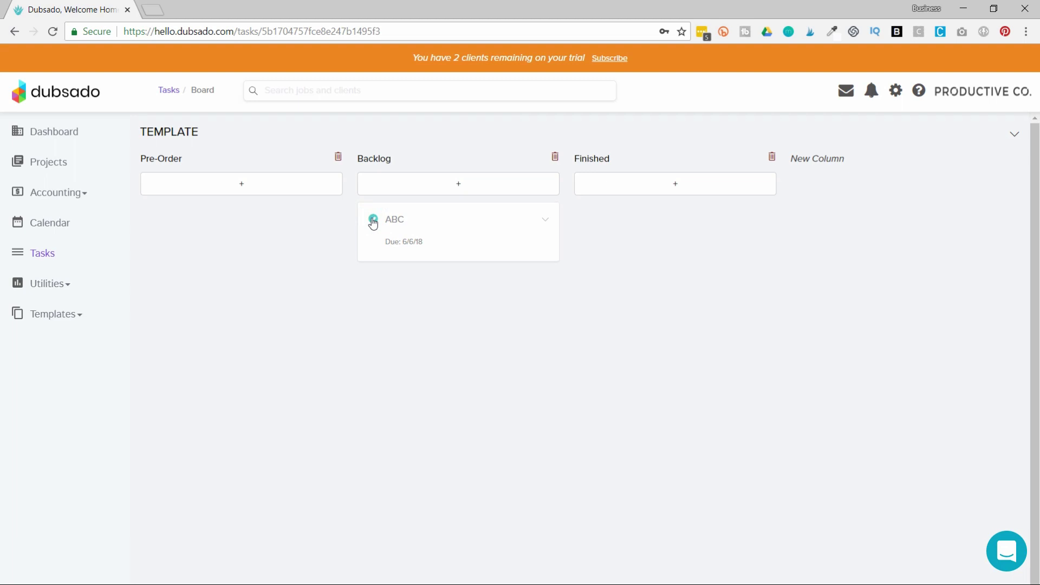
{"action": "left_click", "coordinate": [47, 286]}
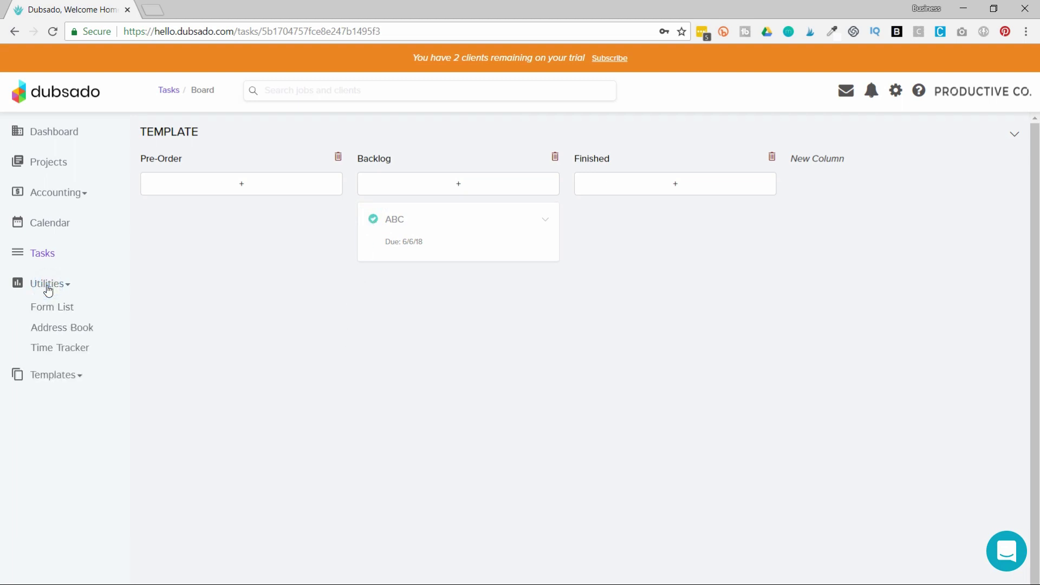
Step: View the Form List and Address Book, then the Time Tracker at 00:00:00
{"action": "left_click", "coordinate": [74, 311]}
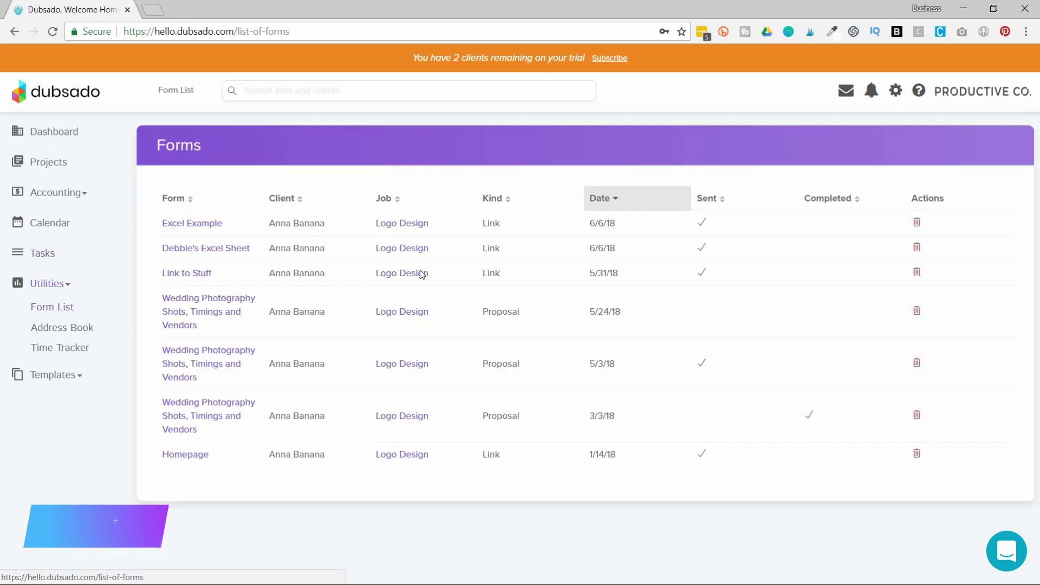
{"action": "left_click", "coordinate": [51, 327]}
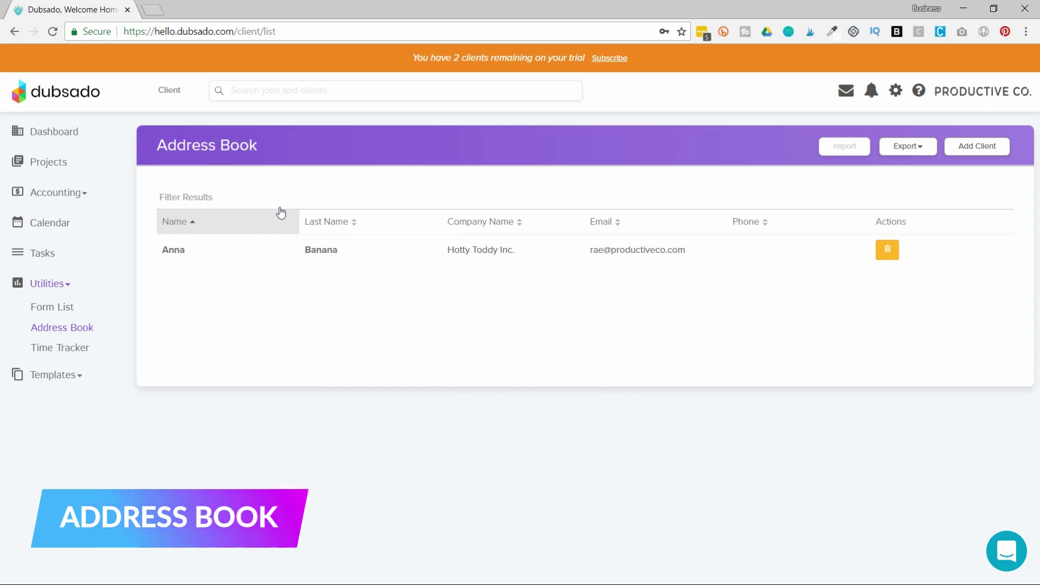
{"action": "left_click", "coordinate": [75, 351]}
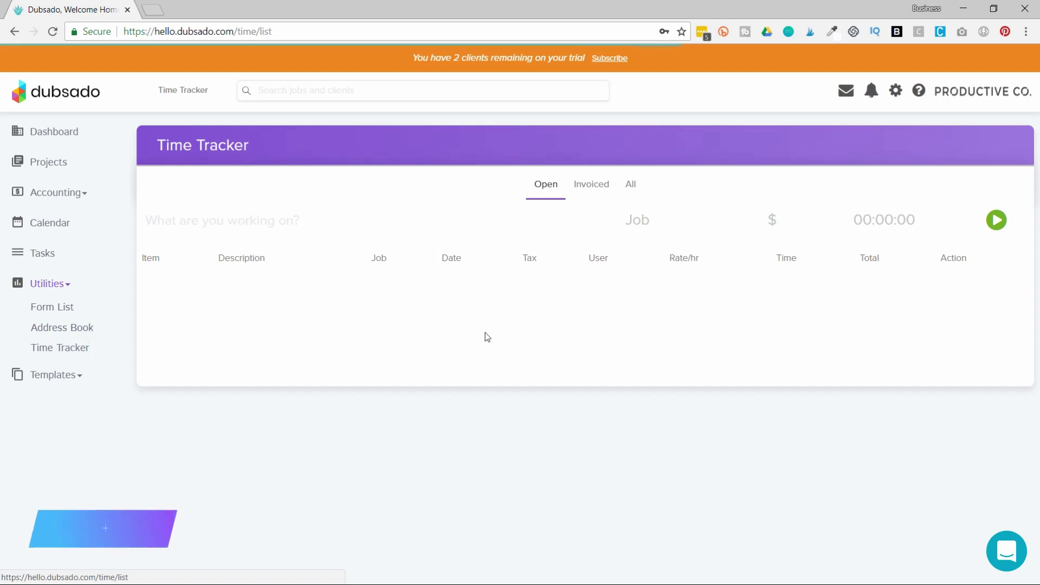
{"action": "left_click", "coordinate": [261, 222]}
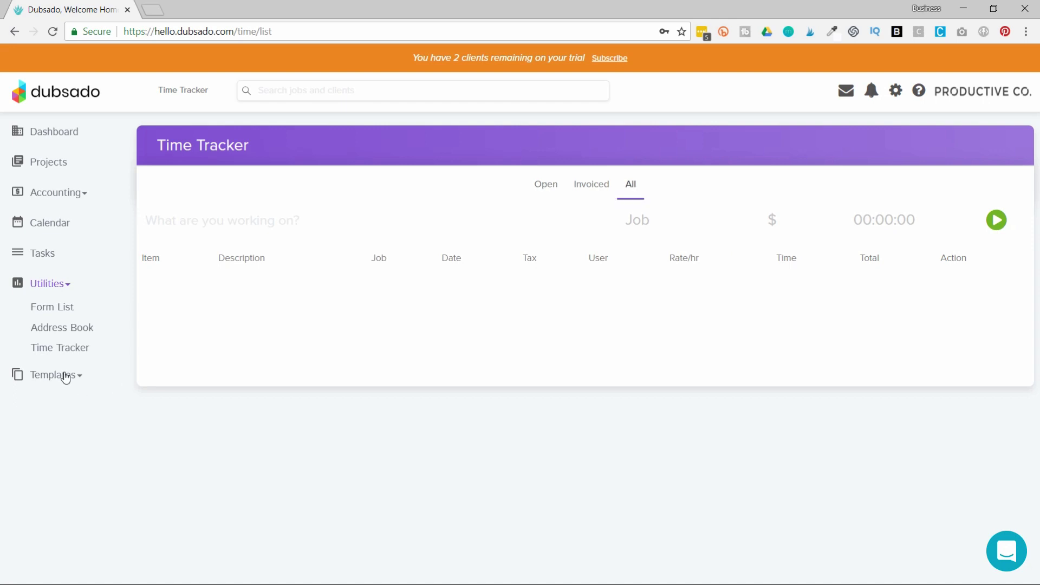
Step: Review the form template columns from Contracts to Lead Capture, then open Canned Emails
{"action": "left_click", "coordinate": [65, 375]}
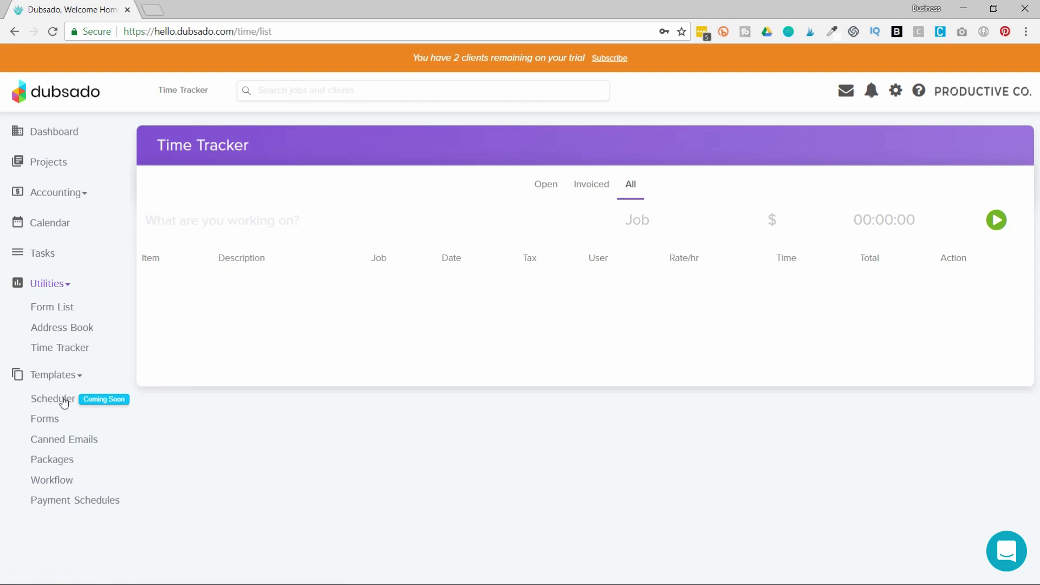
{"action": "left_click", "coordinate": [50, 425]}
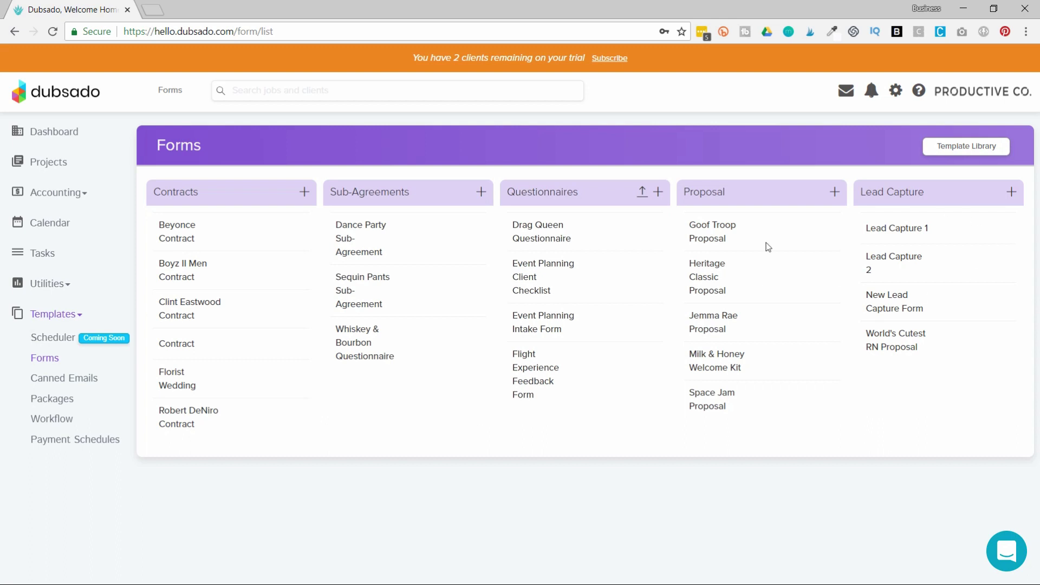
{"action": "mouse_move", "coordinate": [863, 251]}
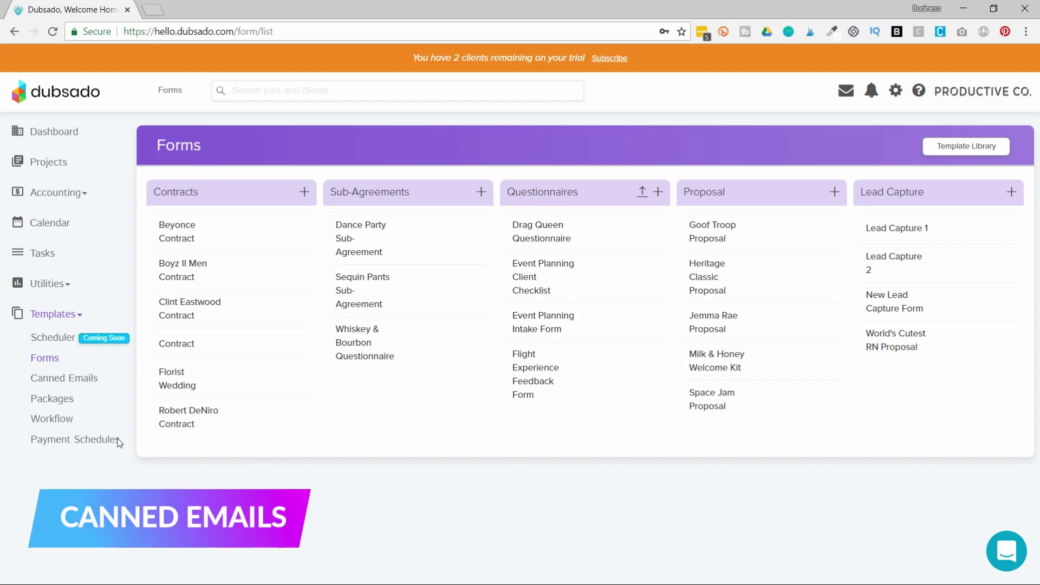
{"action": "left_click", "coordinate": [60, 381]}
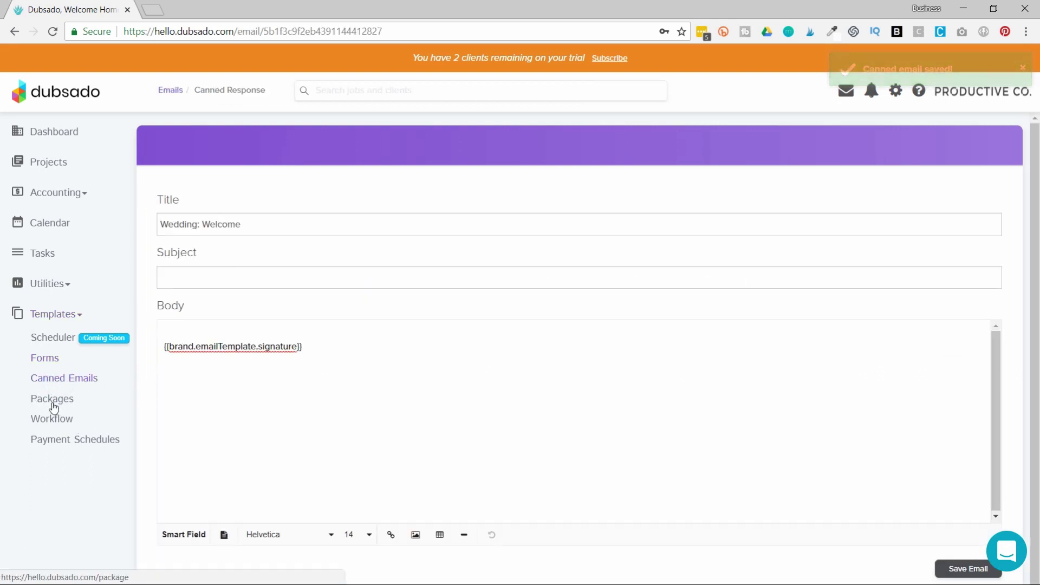
Step: Look at a package's edit page, then open Payment Schedules listing 3 weeks and Two Payments
{"action": "left_click", "coordinate": [52, 401]}
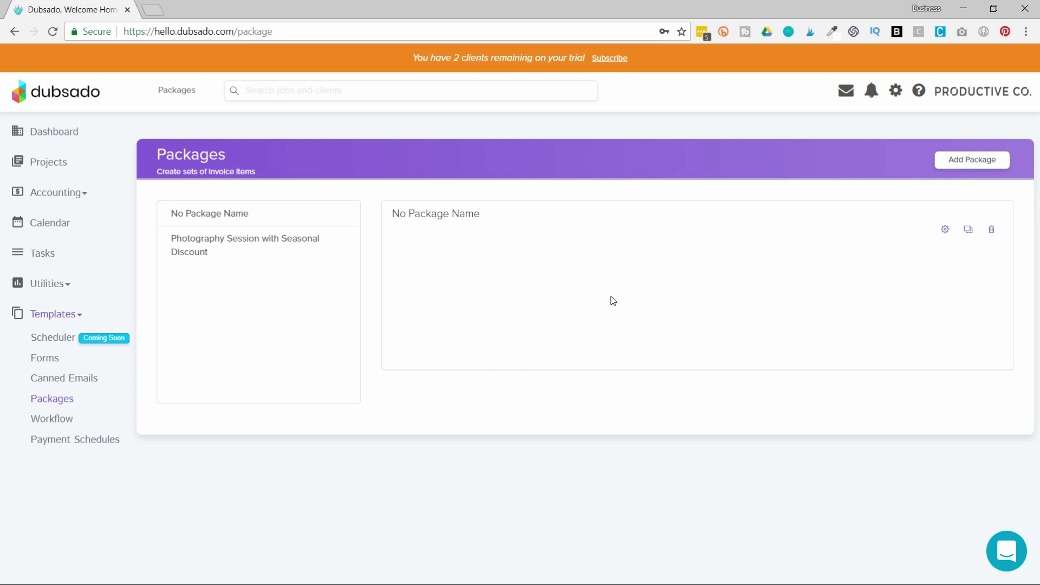
{"action": "left_click", "coordinate": [813, 320]}
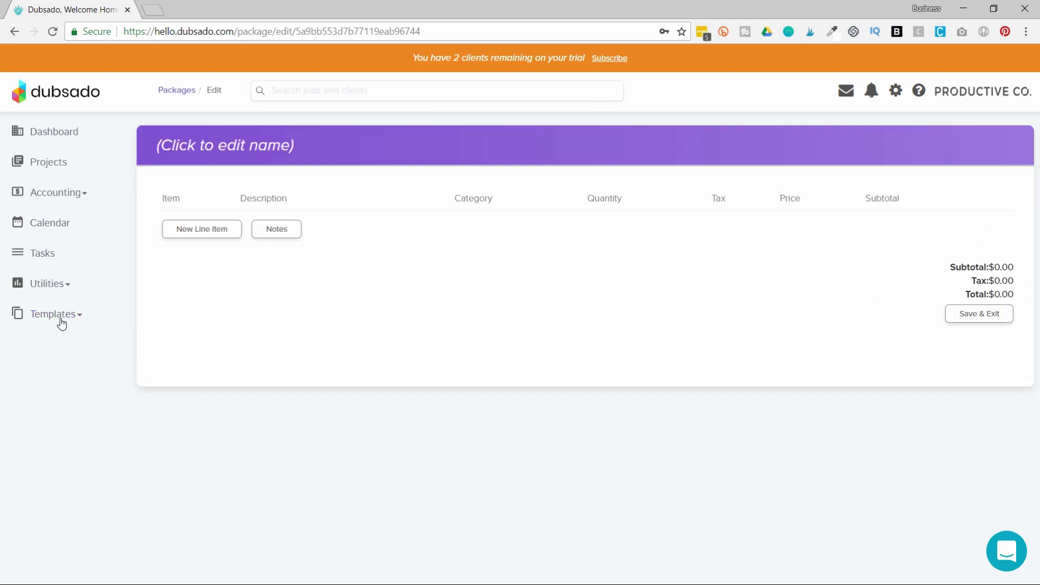
{"action": "left_click", "coordinate": [57, 315]}
{"action": "left_click", "coordinate": [69, 439]}
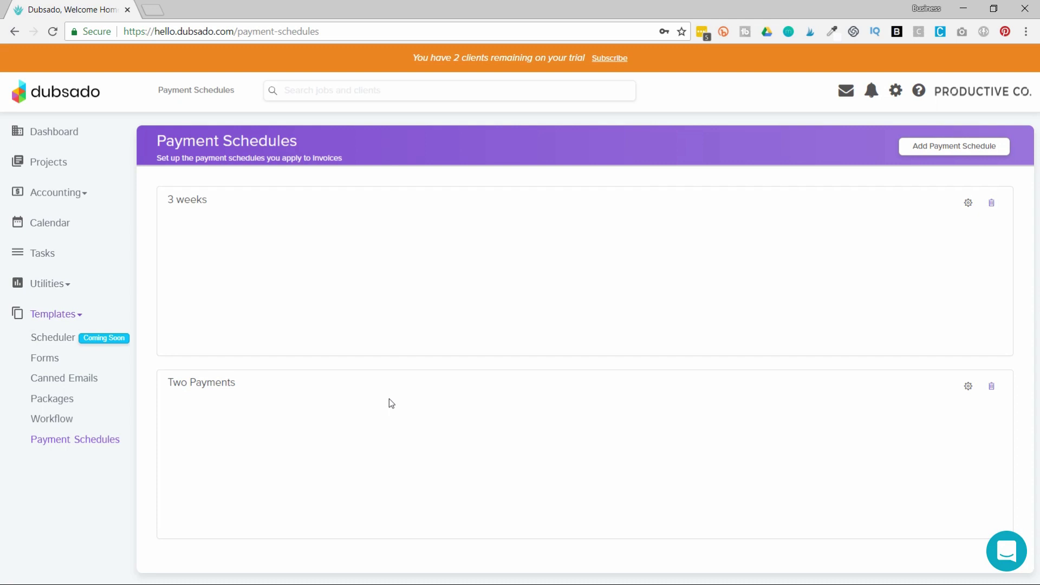
Step: Open the workflow templates list and the Hand Lettering workflow for editing
{"action": "left_click", "coordinate": [45, 425]}
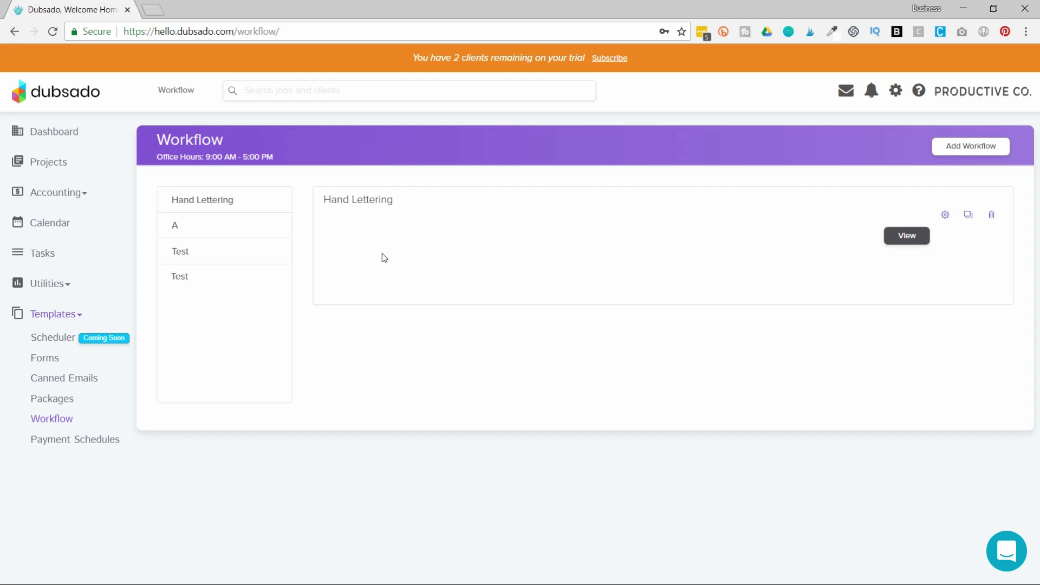
{"action": "left_click", "coordinate": [945, 214]}
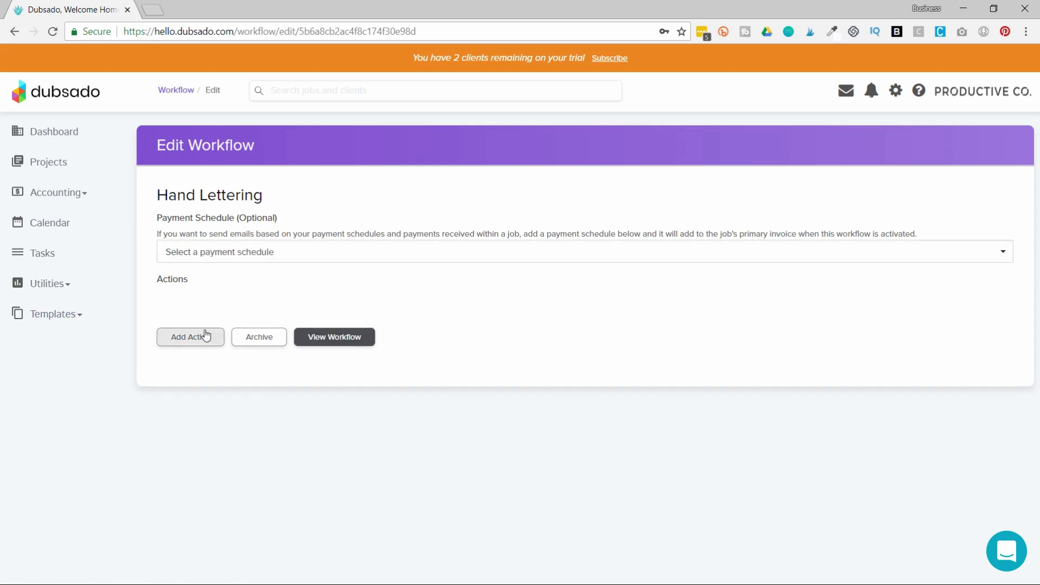
Step: Try a Change Project Status action on Hand Lettering, discard it, and close the action list
{"action": "left_click", "coordinate": [202, 335]}
{"action": "left_click", "coordinate": [444, 280]}
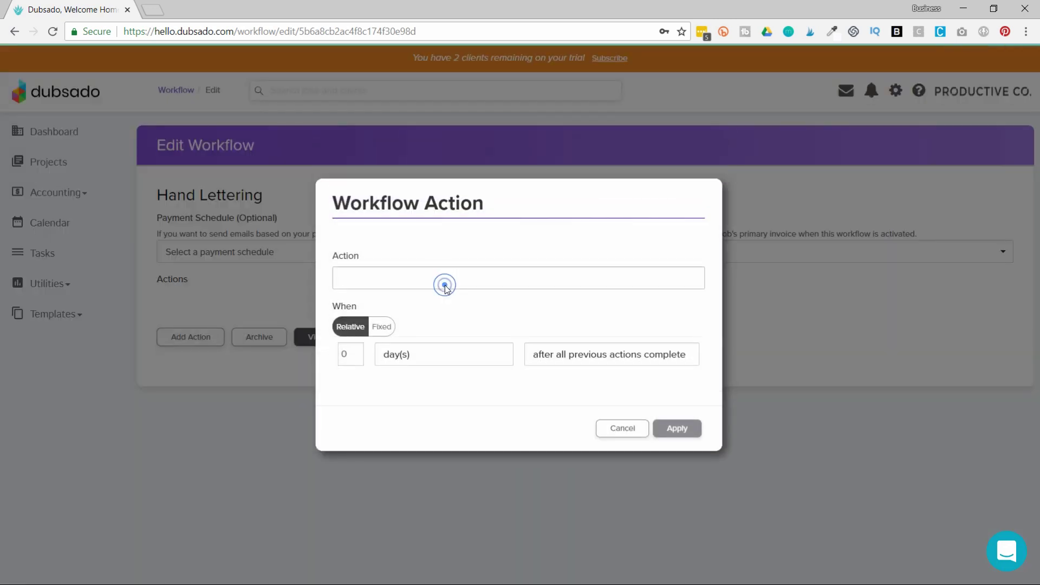
{"action": "left_click", "coordinate": [469, 323]}
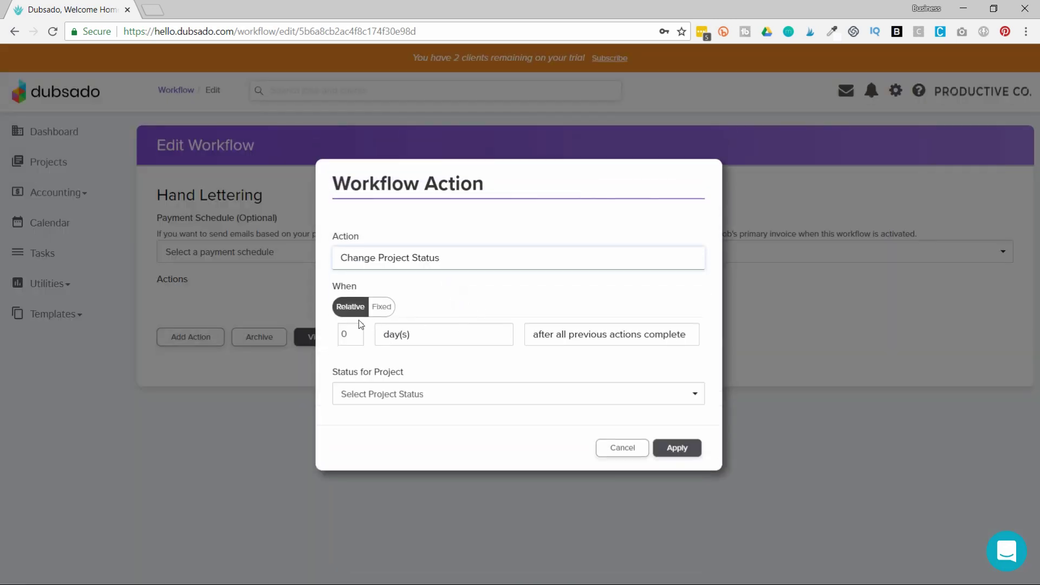
{"action": "left_click", "coordinate": [616, 459]}
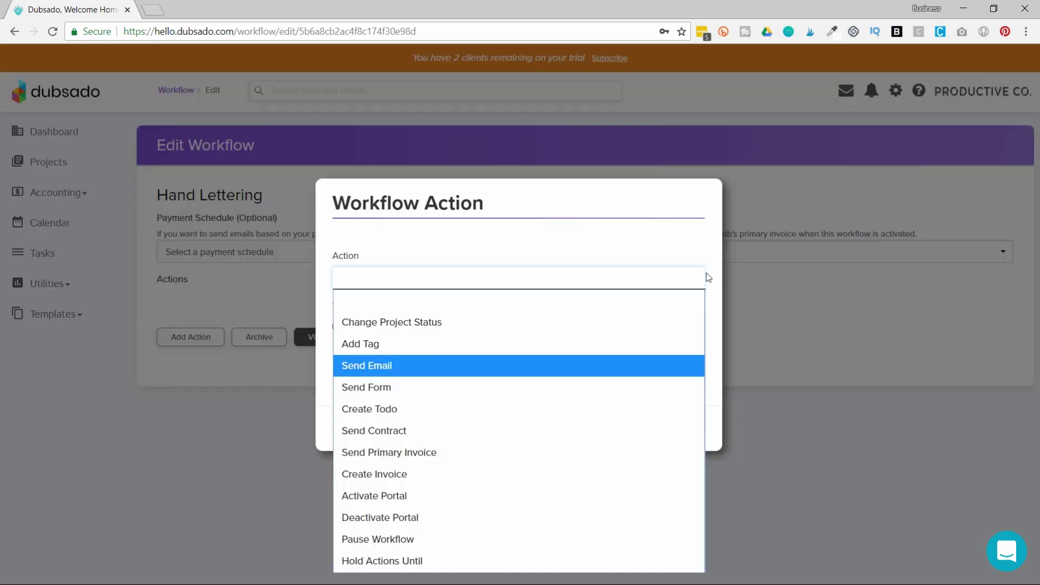
{"action": "left_click", "coordinate": [702, 257]}
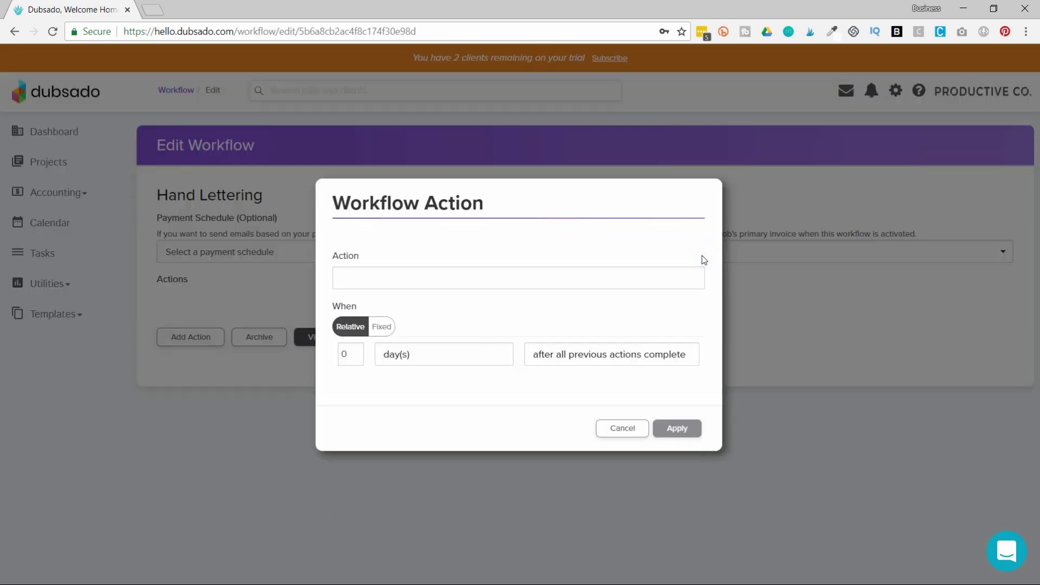